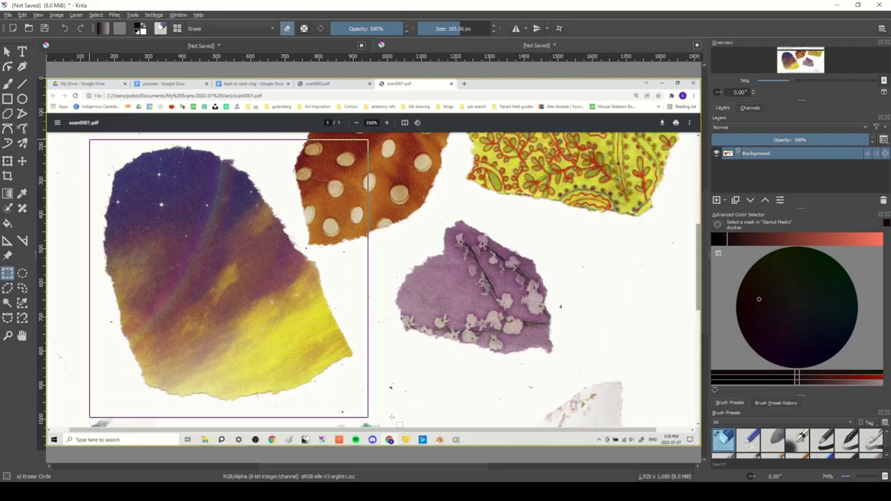
Step: Crop the scan to the purple-and-yellow sky scrap and erase the white paper and polka-dot scrap around it
{"action": "key", "text": "c"}
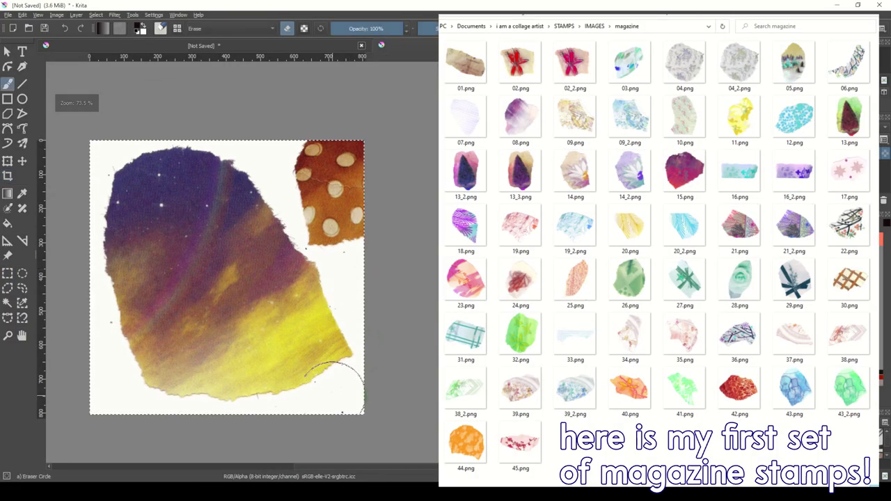
{"action": "middle_click_drag", "start_coordinate": [322, 422], "coordinate": [364, 414]}
{"action": "mouse_move", "coordinate": [364, 413]}
{"action": "left_mouse_down"}
{"action": "mouse_move", "coordinate": [398, 408]}
{"action": "mouse_move", "coordinate": [378, 374]}
{"action": "left_mouse_up"}
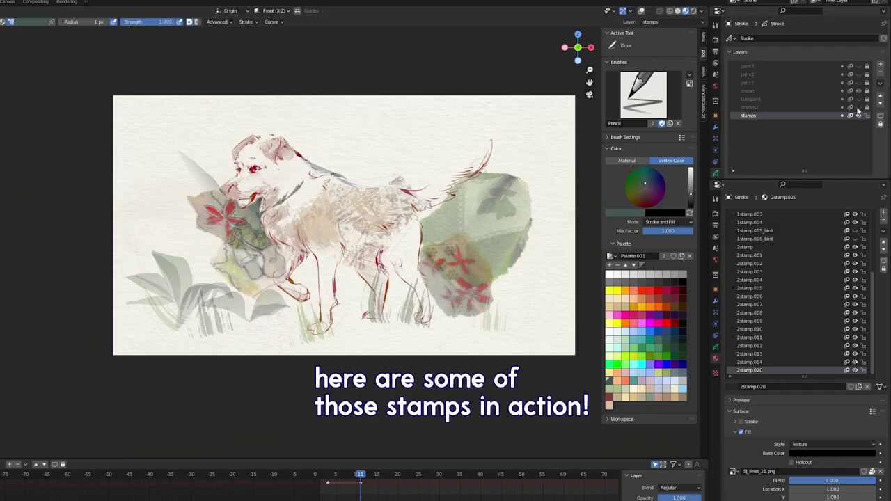
Step: Switch to Blender and show the dog drawing's stamps2, basepaint and paint1 layers
{"action": "left_click", "coordinate": [857, 110]}
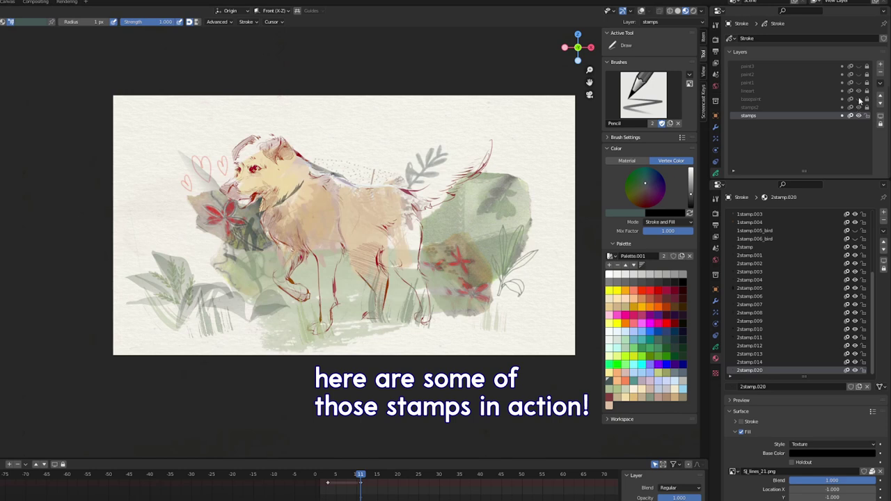
{"action": "left_click", "coordinate": [859, 100]}
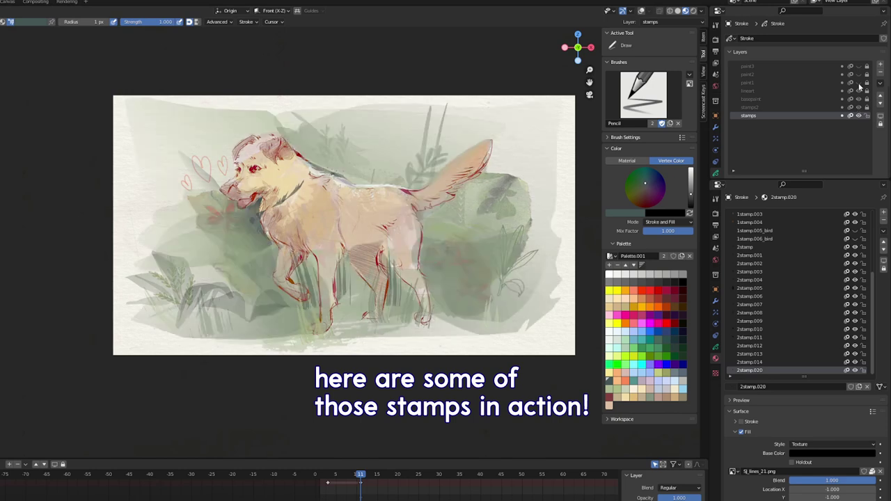
{"action": "left_click", "coordinate": [859, 83]}
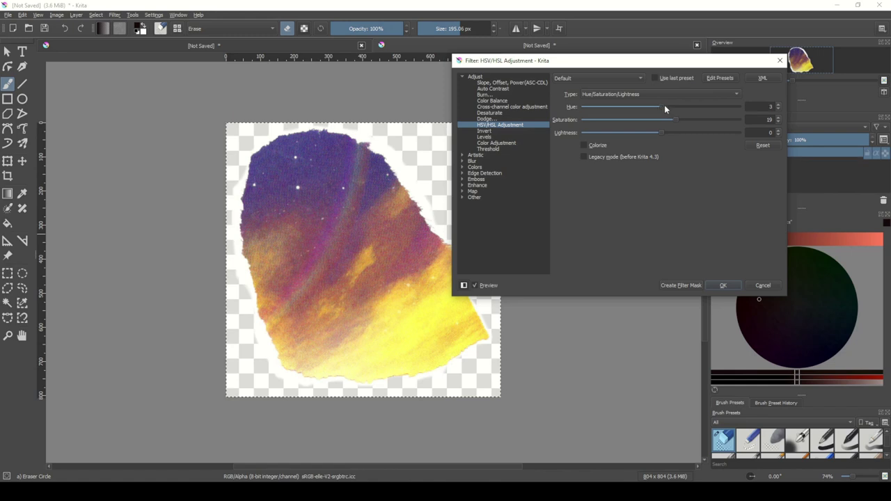
Step: Shift the sky scrap's hue so its yellow turns orange-red, and choose PNG image as its save format in the magazine2 folder
{"action": "left_click_drag", "start_coordinate": [664, 105], "coordinate": [689, 112]}
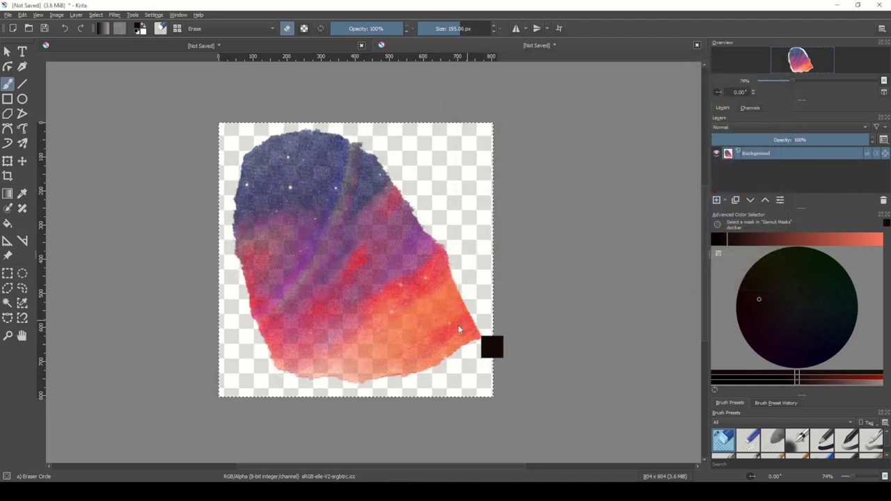
{"action": "key", "text": "ctrl+s"}
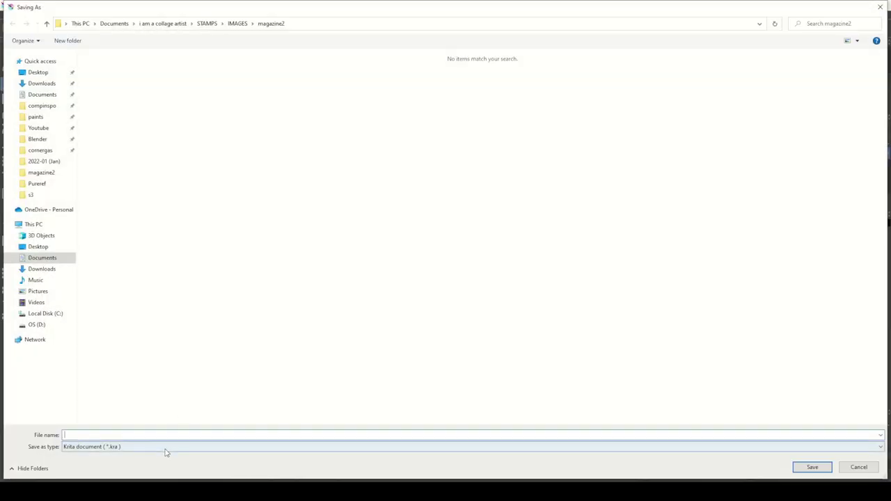
{"action": "left_click", "coordinate": [166, 450]}
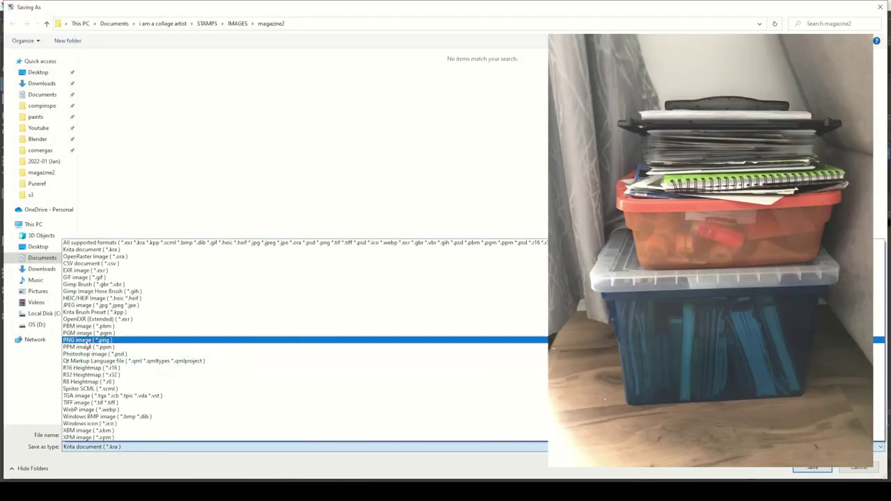
{"action": "left_click", "coordinate": [89, 342]}
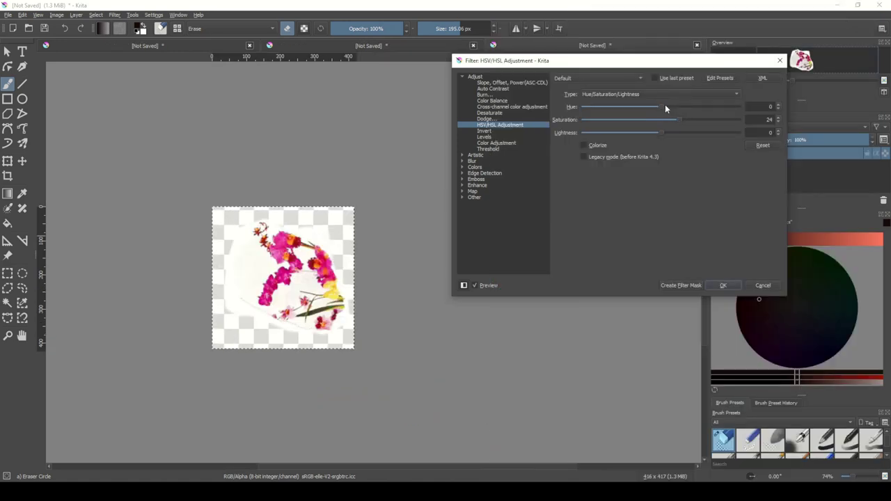
Step: Shift the hue of the cut-out scrap with the pink orchids using HSV/HSL Adjustment
{"action": "left_click_drag", "start_coordinate": [666, 108], "coordinate": [718, 115]}
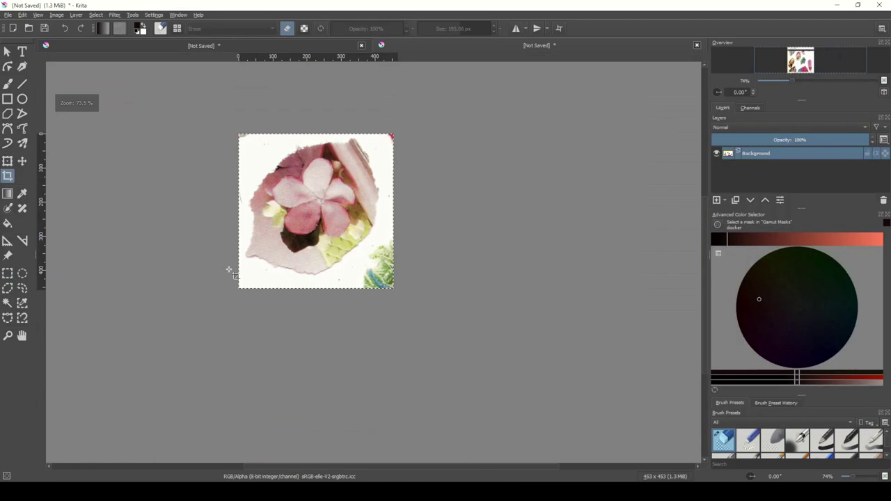
Step: Lighten the pink flower scrap with Levels, setting the input white point to 219 and the output black level to 53
{"action": "key", "text": "ctrl+l"}
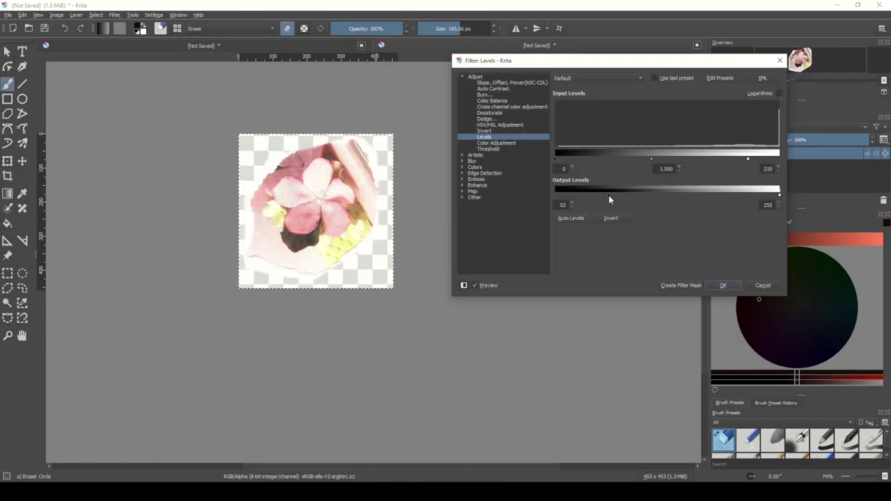
{"action": "key", "text": "Return"}
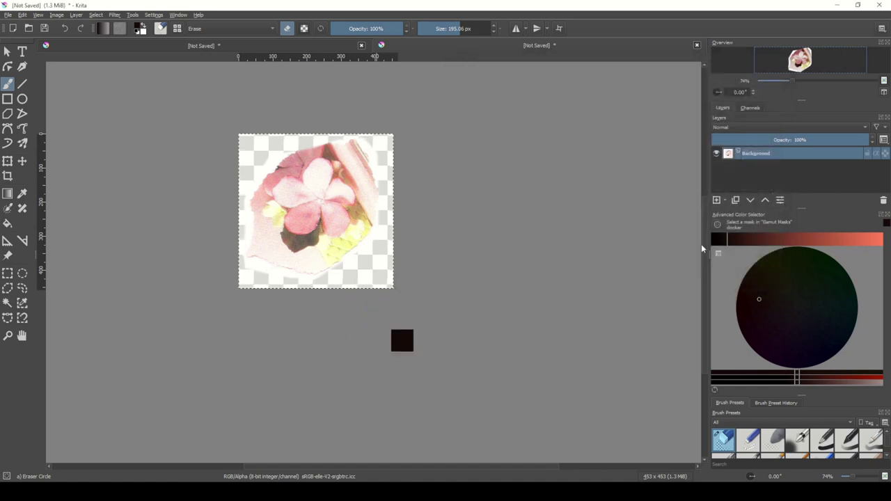
Step: Set the flower scrap's saturation to 21 and shift its hue to try a blue variant and another colour
{"action": "key", "text": "ctrl+u"}
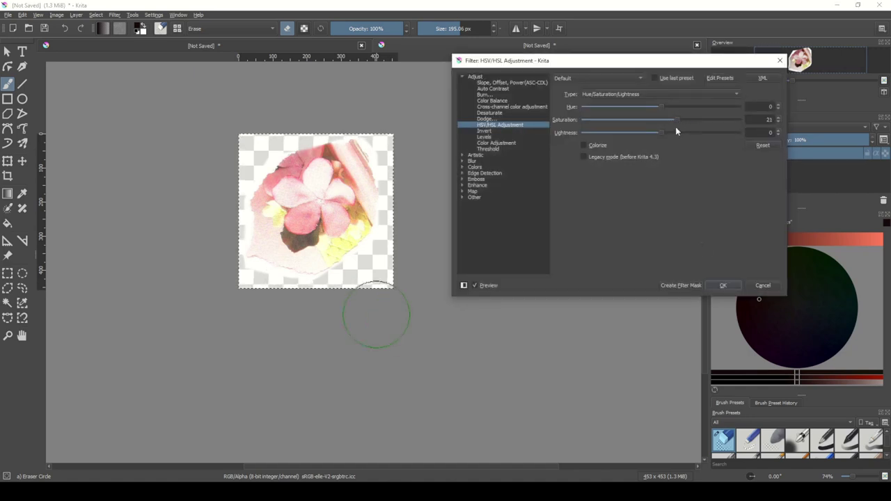
{"action": "left_click_drag", "start_coordinate": [662, 106], "coordinate": [593, 106]}
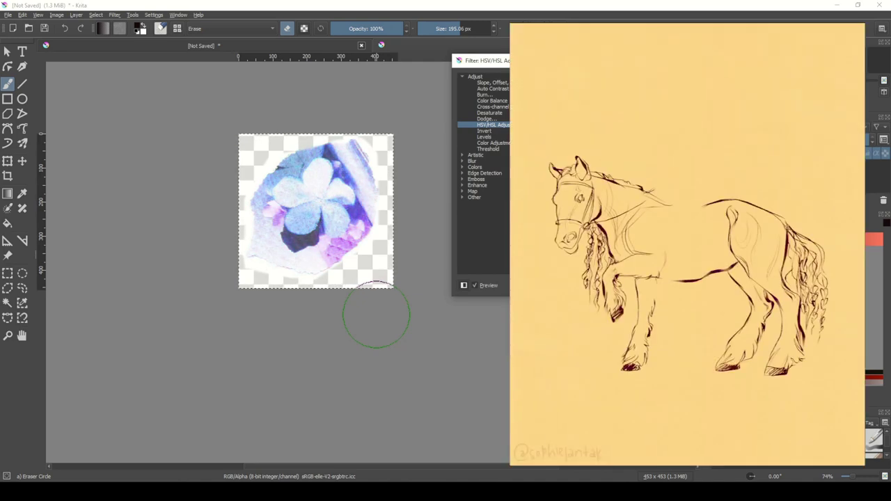
{"action": "left_click", "coordinate": [687, 106]}
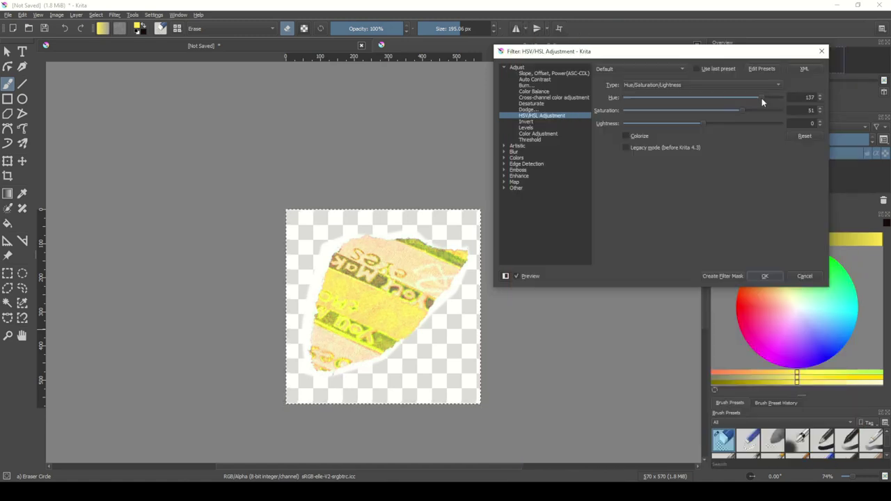
Step: Set the lettered scrap's hue to -12 with saturation at 51, compare it with the unfiltered image, and apply the adjustment
{"action": "left_click_drag", "start_coordinate": [761, 100], "coordinate": [684, 100]}
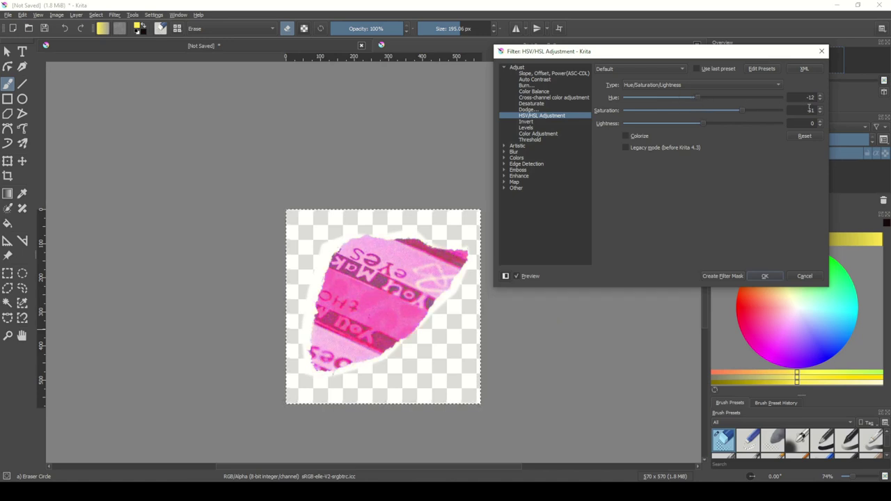
{"action": "left_click", "coordinate": [522, 276]}
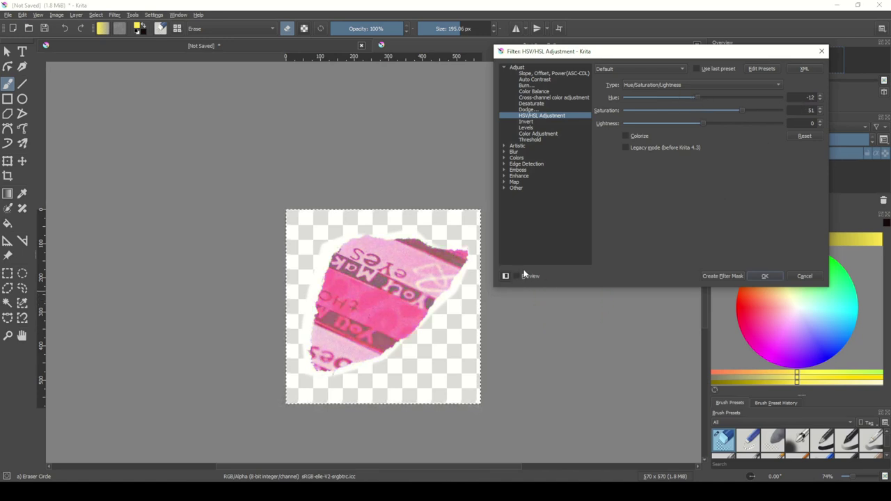
{"action": "left_click", "coordinate": [522, 277]}
{"action": "left_click", "coordinate": [765, 276]}
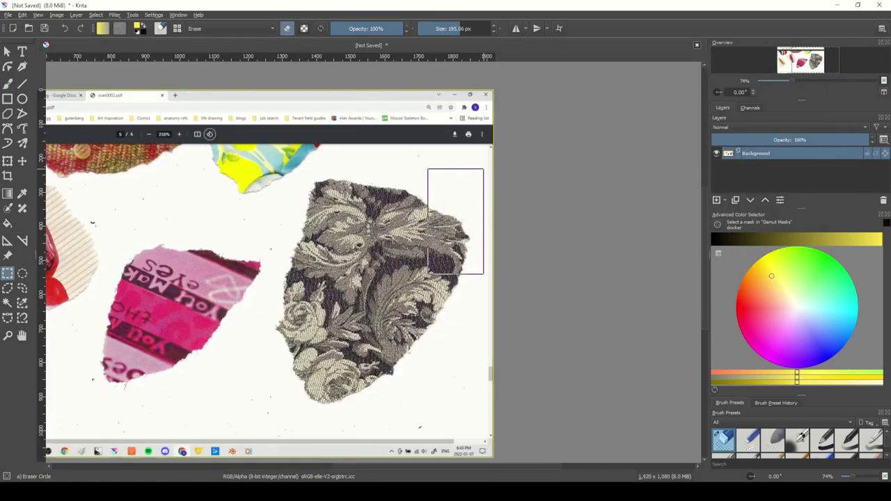
Step: Crop the scan to the grey floral brocade scrap and get the eraser brush ready
{"action": "mouse_move", "coordinate": [428, 273]}
{"action": "left_mouse_down"}
{"action": "mouse_move", "coordinate": [347, 362]}
{"action": "mouse_move", "coordinate": [265, 414]}
{"action": "mouse_move", "coordinate": [234, 312]}
{"action": "mouse_move", "coordinate": [277, 170]}
{"action": "mouse_move", "coordinate": [209, 225]}
{"action": "left_mouse_up"}
{"action": "key", "text": "c"}
{"action": "key", "text": "Return"}
{"action": "key", "text": "b"}
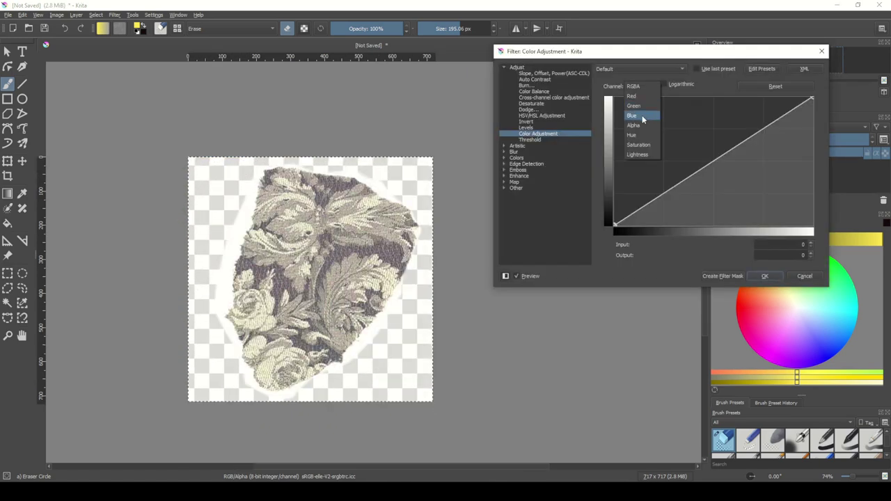
Step: Tint the brocade scrap purple by raising the Blue channel curve from input 124 to output 164, and apply the color adjustment
{"action": "left_click", "coordinate": [642, 117]}
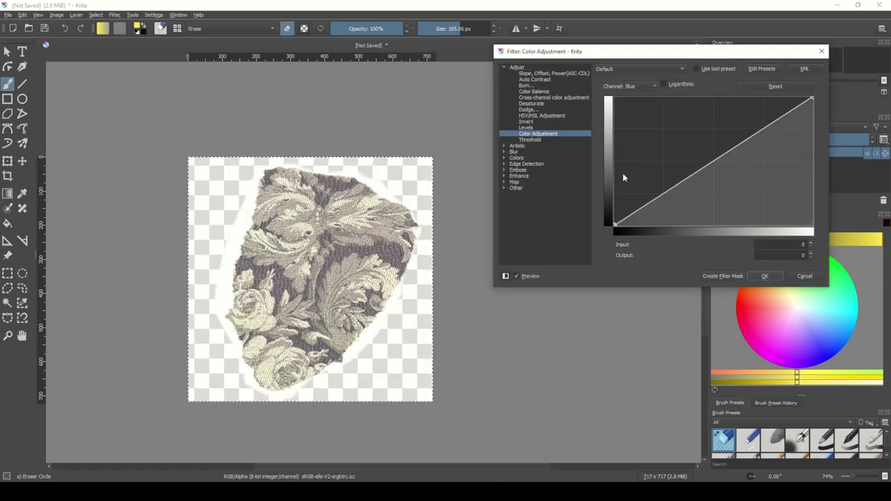
{"action": "left_click_drag", "start_coordinate": [616, 224], "coordinate": [707, 140]}
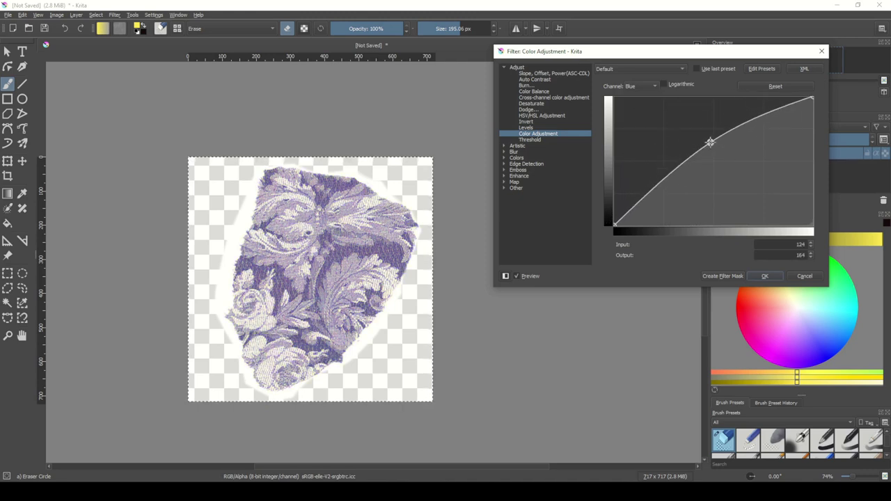
{"action": "left_click", "coordinate": [773, 277]}
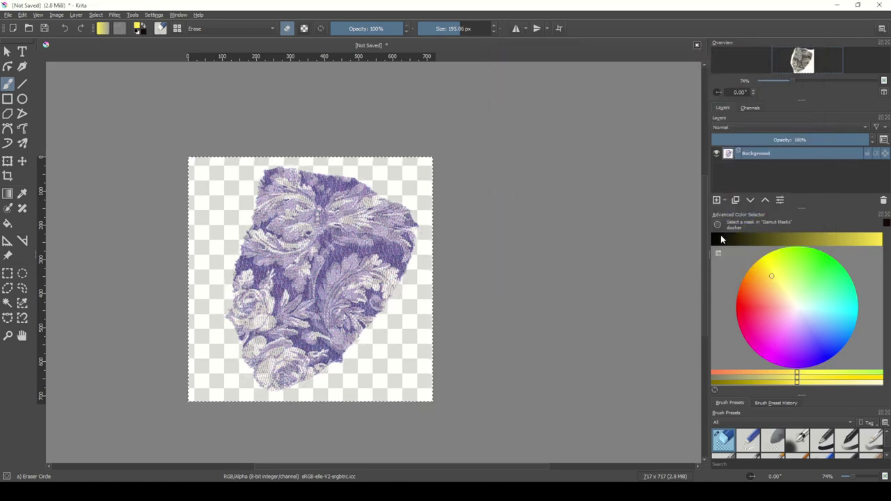
Step: Start saving the purple brocade scrap as a PNG image in the magazine2 folder
{"action": "key", "text": "ctrl+s"}
{"action": "left_click", "coordinate": [306, 446]}
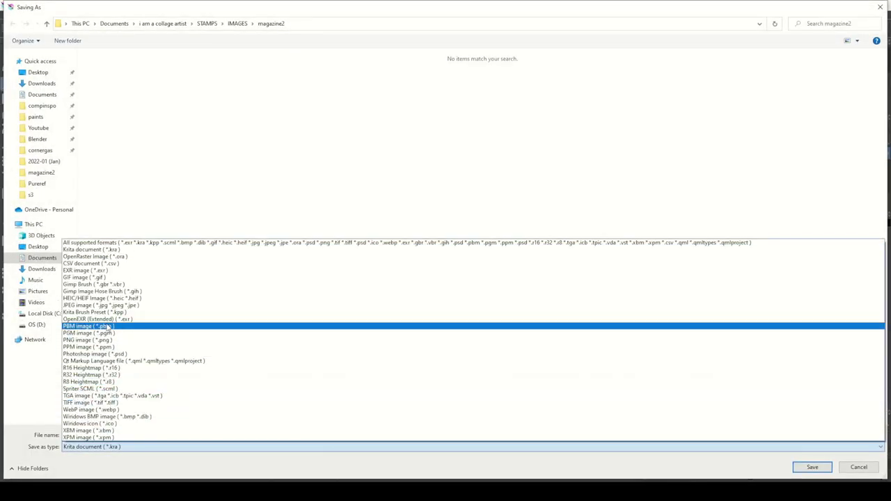
{"action": "left_click", "coordinate": [104, 341]}
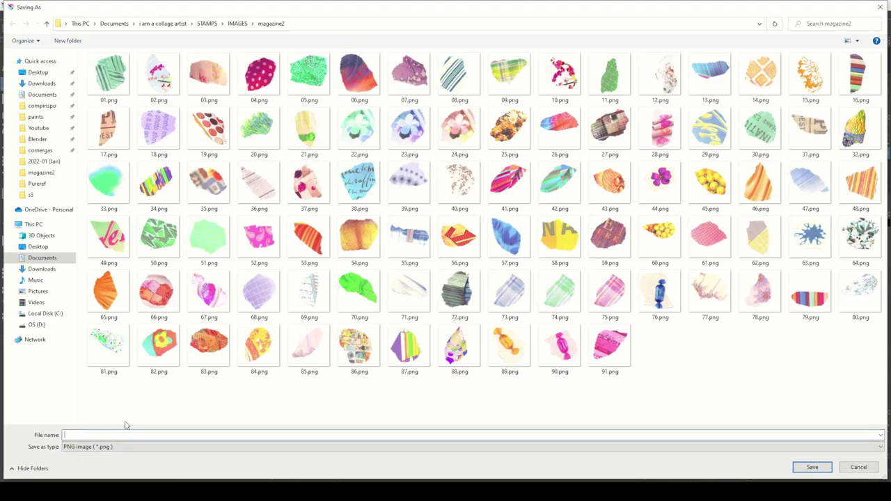
{"action": "type", "text": "2"}
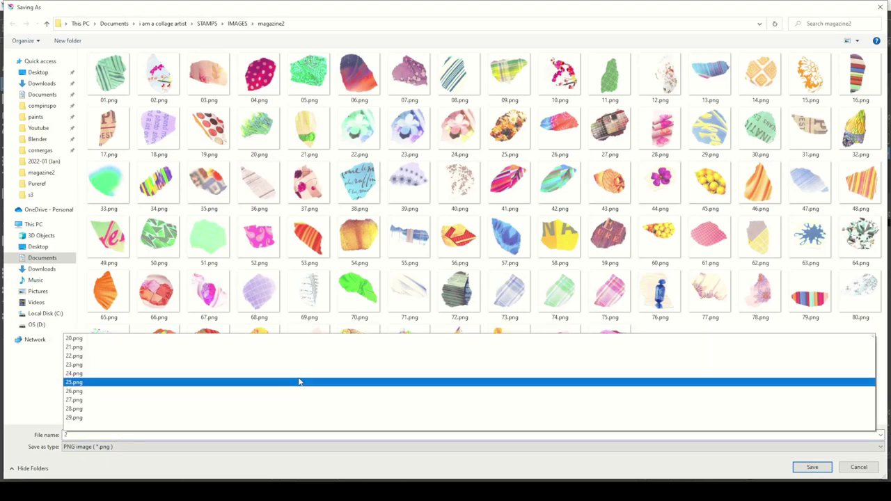
{"action": "key", "text": "BackSpace"}
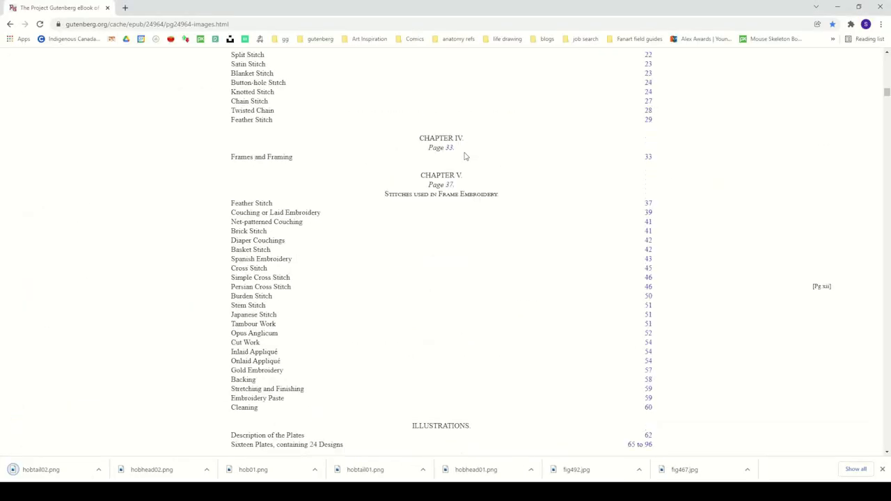
Step: Switch to the Project Gutenberg embroidery handbook in Chrome and download its ornamental headpiece and tailpiece images
{"action": "scroll", "coordinate": [465, 156], "scroll_direction": "down", "scroll_amount": 10}
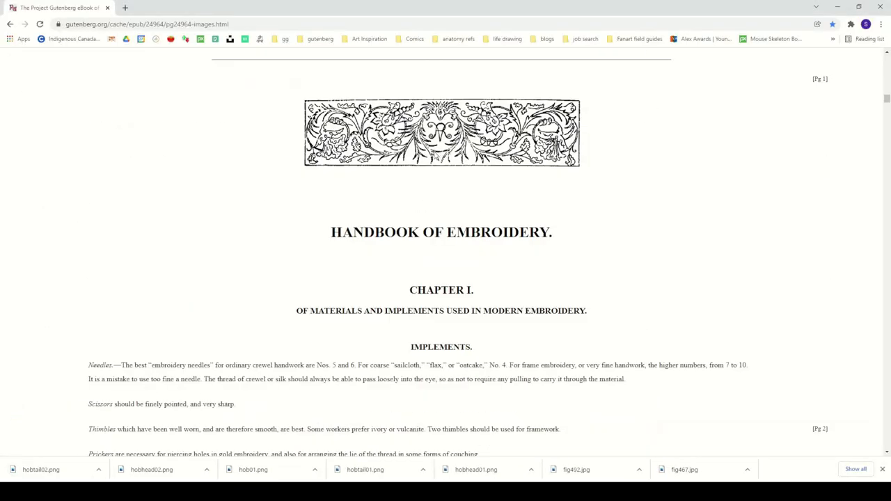
{"action": "scroll", "coordinate": [443, 175], "scroll_direction": "down", "scroll_amount": 5}
{"action": "right_click", "coordinate": [463, 97]}
{"action": "left_click", "coordinate": [473, 123]}
{"action": "scroll", "coordinate": [446, 251], "scroll_direction": "down", "scroll_amount": 15}
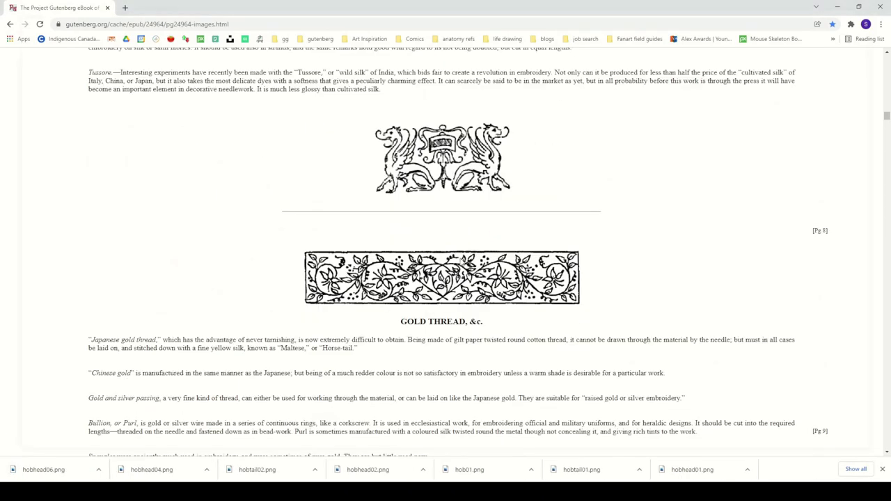
{"action": "scroll", "coordinate": [477, 273], "scroll_direction": "down", "scroll_amount": 20}
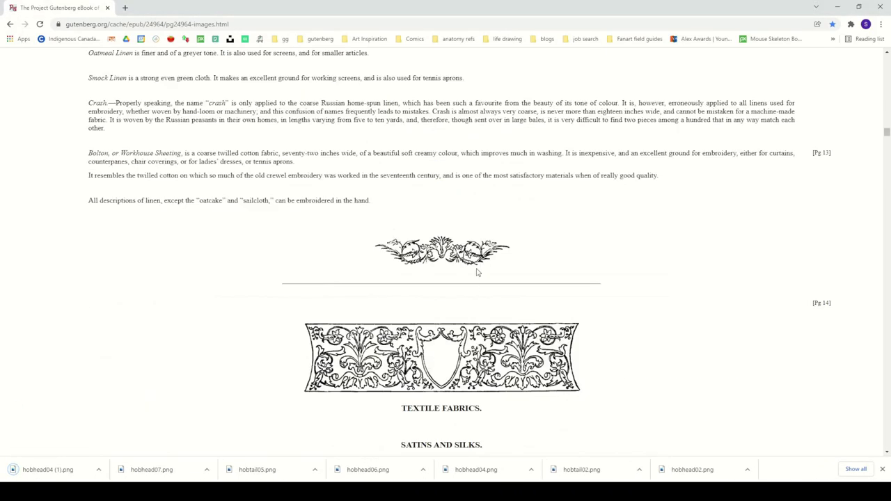
{"action": "scroll", "coordinate": [467, 197], "scroll_direction": "down", "scroll_amount": 10}
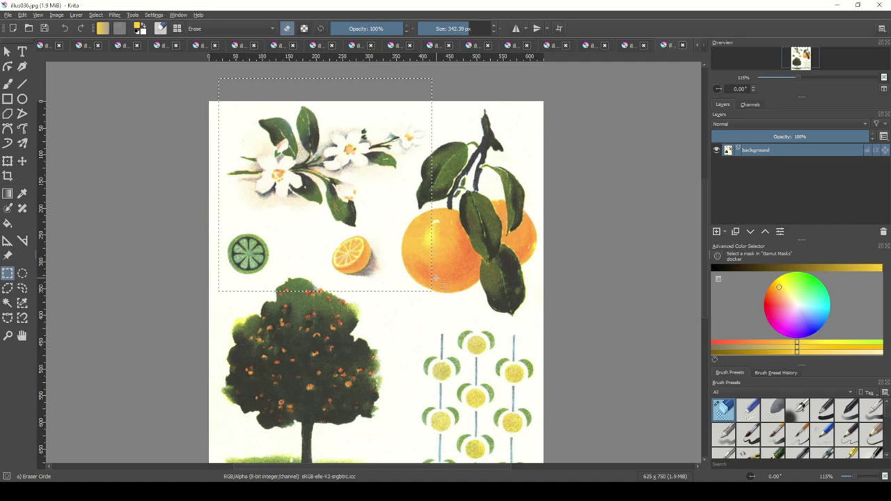
Step: Isolate the orange blossom branch from illus036.jpg by cropping and erasing around it, and reapply the last filter to the cutout
{"action": "key", "text": "c"}
{"action": "key", "text": "Return"}
{"action": "key", "text": "b"}
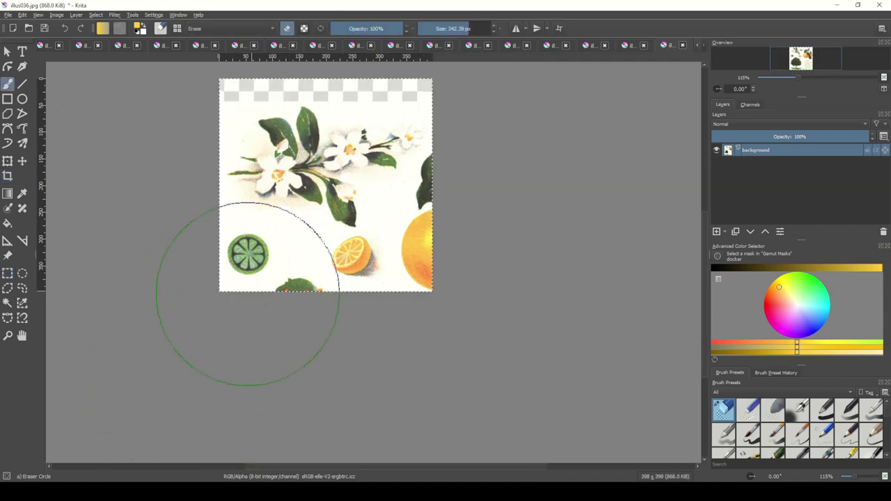
{"action": "mouse_move", "coordinate": [248, 279]}
{"action": "left_mouse_down"}
{"action": "mouse_move", "coordinate": [251, 328]}
{"action": "mouse_move", "coordinate": [235, 311]}
{"action": "mouse_move", "coordinate": [341, 340]}
{"action": "mouse_move", "coordinate": [479, 267]}
{"action": "left_mouse_up"}
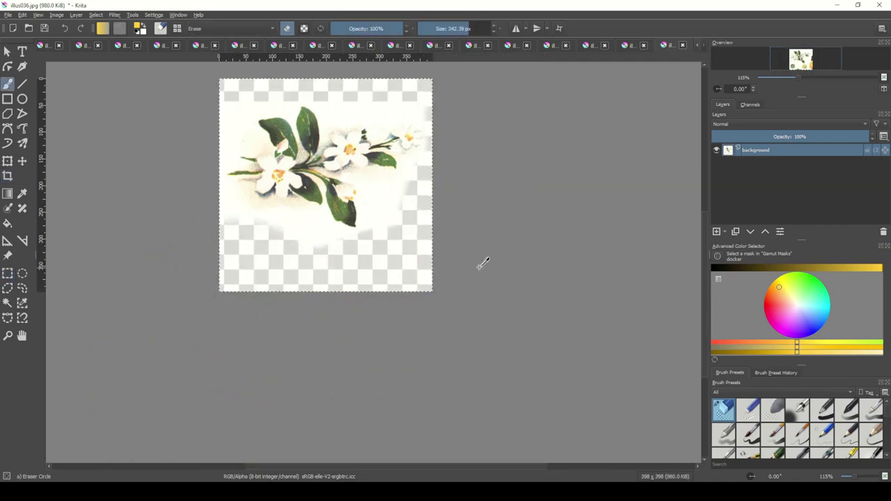
{"action": "key", "text": "ctrl+alt+f"}
{"action": "key", "text": "Return"}
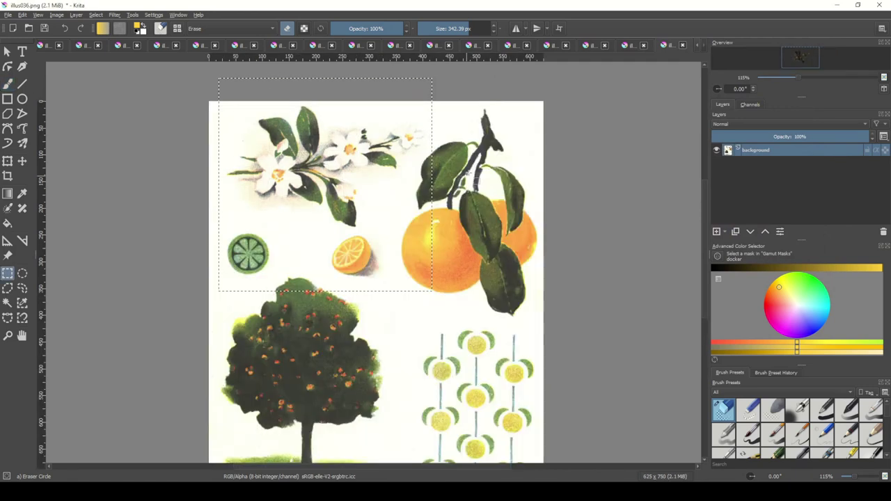
Step: Crop the illustration page to the orange branch and erase the small blossom and paper beside the fruit
{"action": "left_click_drag", "start_coordinate": [515, 143], "coordinate": [354, 325]}
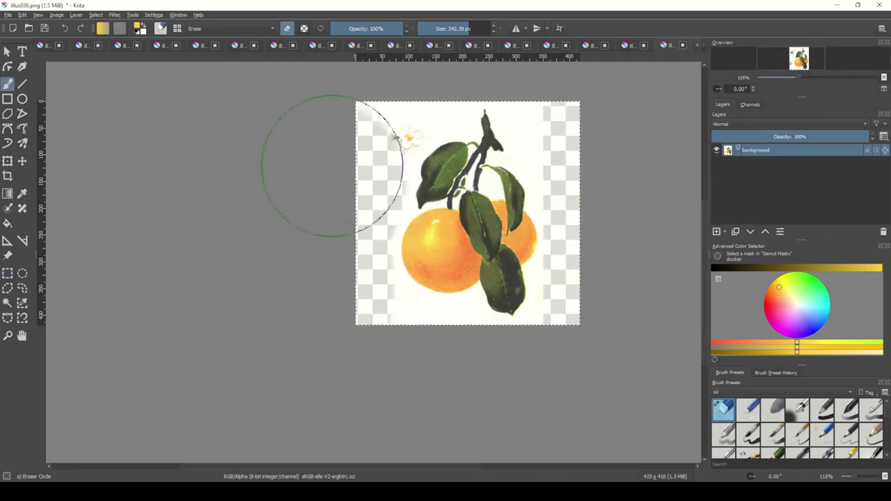
{"action": "left_click_drag", "start_coordinate": [332, 166], "coordinate": [356, 119]}
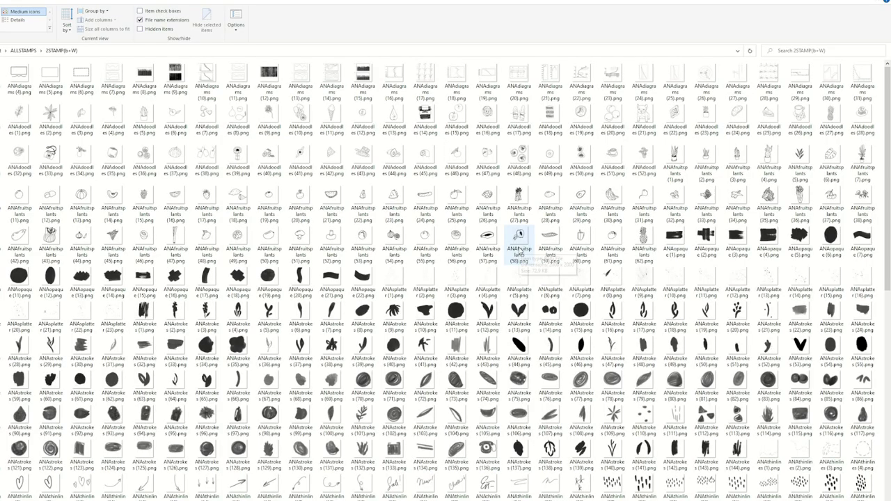
Step: Look through the finished stamps in the 2STAMP(b+W) and 1STAMP(colour) folders
{"action": "scroll", "coordinate": [518, 251], "scroll_direction": "down", "scroll_amount": 15}
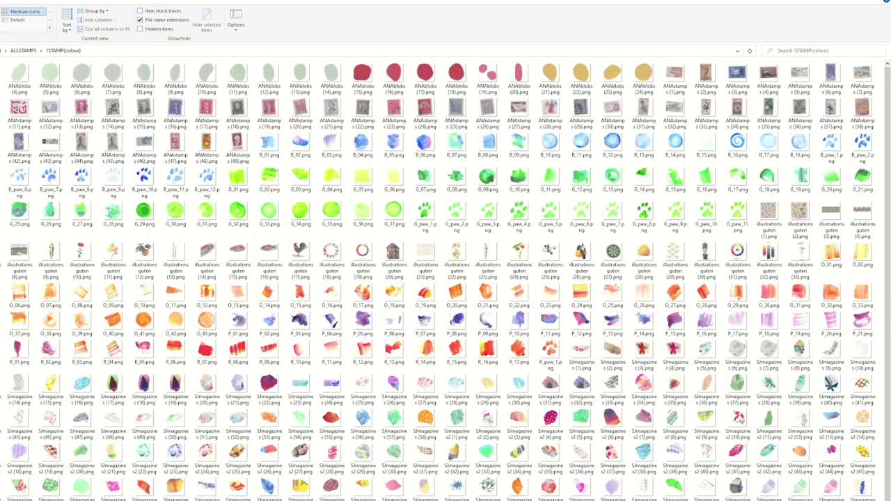
{"action": "scroll", "coordinate": [114, 271], "scroll_direction": "down", "scroll_amount": 1}
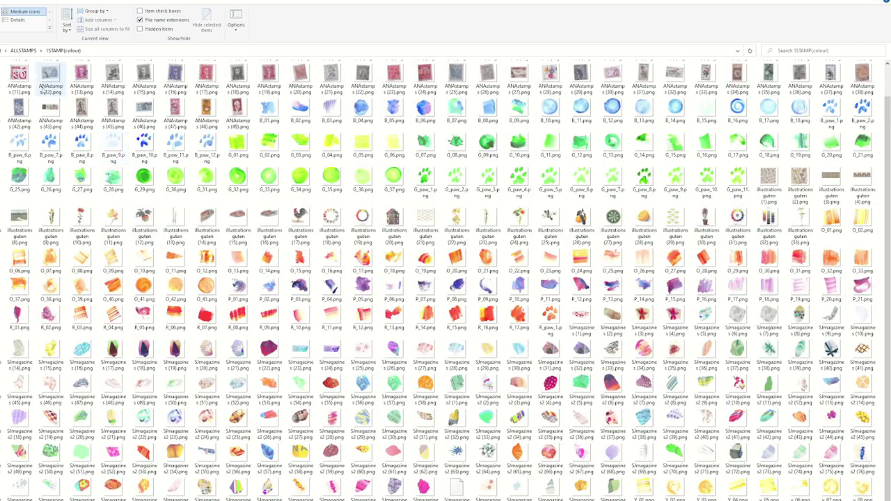
Step: Crop ill018.jpg to a square frame around the red chrysanthemum, leaving room on both sides of the paper
{"action": "left_click_drag", "start_coordinate": [308, 163], "coordinate": [544, 400]}
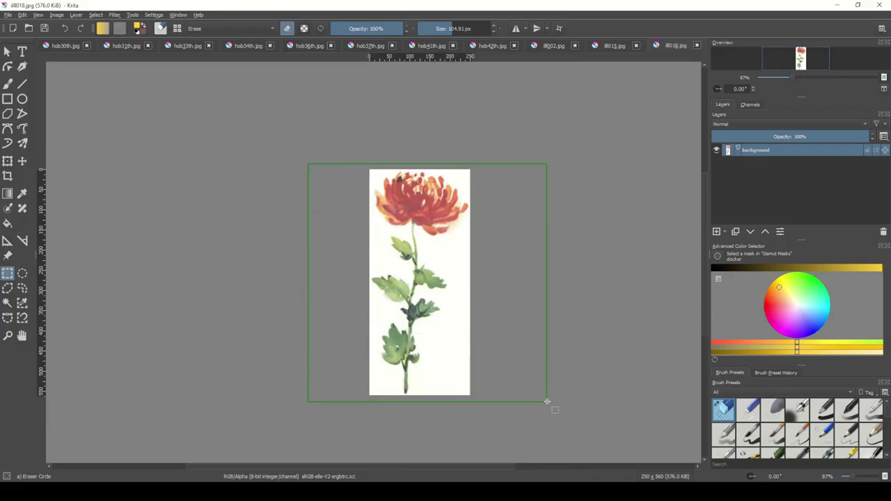
{"action": "key", "text": "c"}
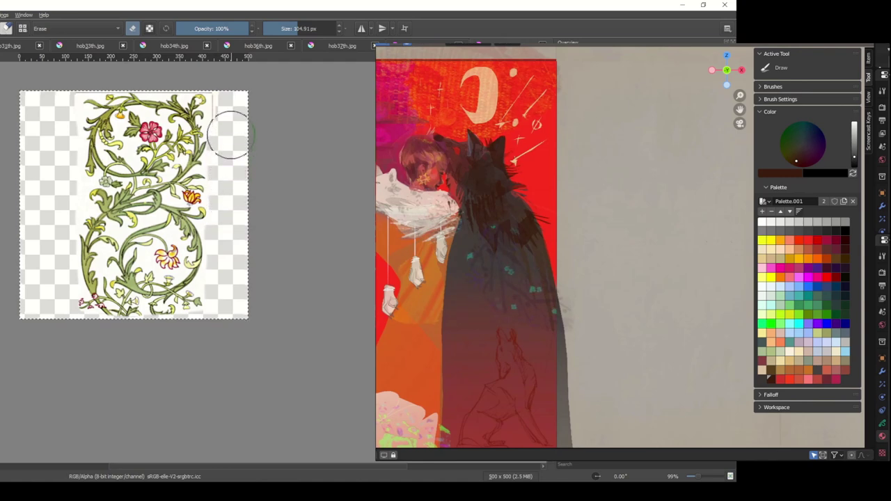
Step: Erase the white paper around the lower stem of the black-and-white flower engraving
{"action": "middle_click_drag", "start_coordinate": [235, 85], "coordinate": [234, 126]}
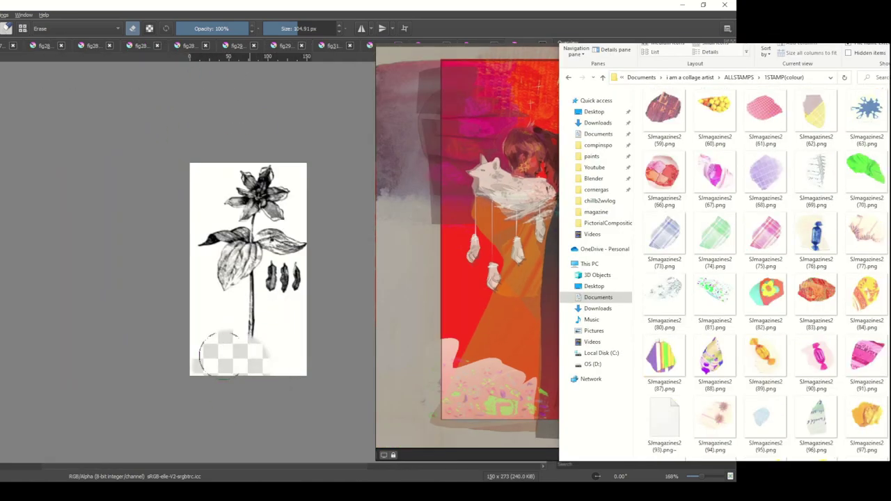
{"action": "mouse_move", "coordinate": [227, 355]}
{"action": "left_mouse_down"}
{"action": "mouse_move", "coordinate": [280, 301]}
{"action": "mouse_move", "coordinate": [287, 312]}
{"action": "mouse_move", "coordinate": [270, 280]}
{"action": "mouse_move", "coordinate": [295, 276]}
{"action": "mouse_move", "coordinate": [298, 292]}
{"action": "mouse_move", "coordinate": [296, 265]}
{"action": "mouse_move", "coordinate": [331, 305]}
{"action": "left_mouse_up"}
{"action": "key", "text": "Return"}
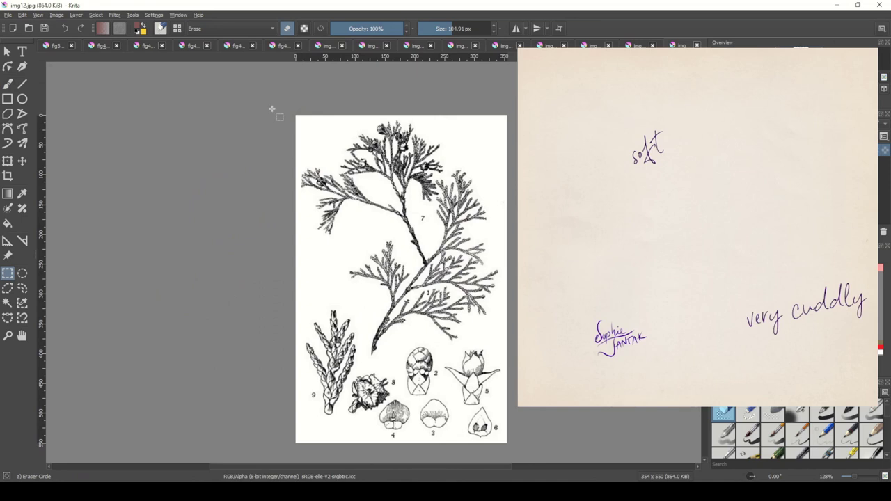
Step: Crop img12.jpg to a square around the large conifer branch and erase the leftover cone and twig fragments along its lower edge
{"action": "left_click_drag", "start_coordinate": [271, 109], "coordinate": [516, 360]}
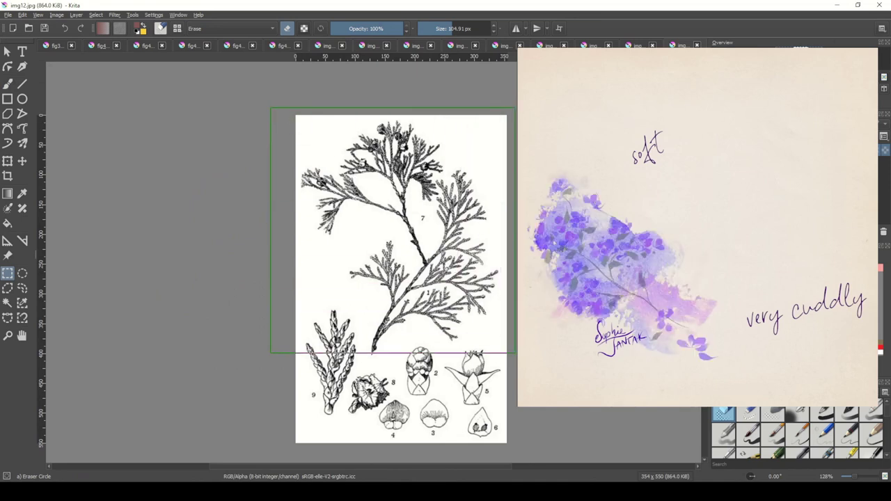
{"action": "key", "text": "c"}
{"action": "key", "text": "Return"}
{"action": "key", "text": "b"}
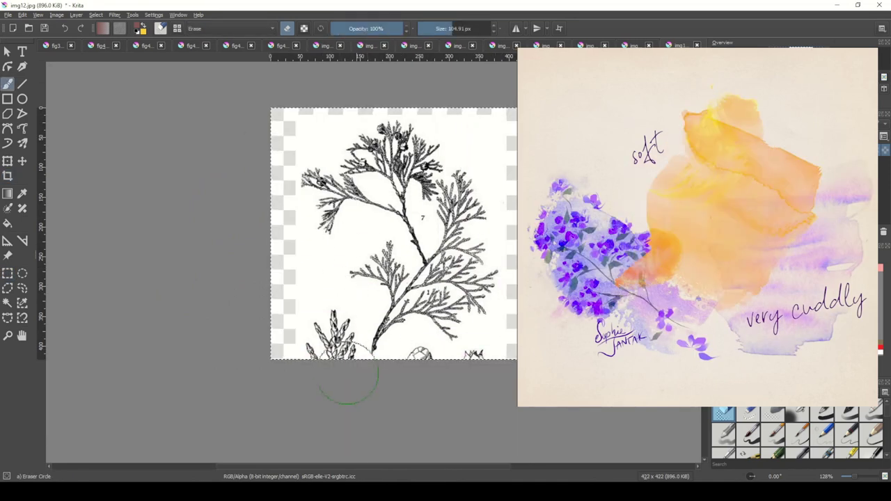
{"action": "left_click_drag", "start_coordinate": [347, 355], "coordinate": [312, 317]}
{"action": "left_click_drag", "start_coordinate": [422, 382], "coordinate": [495, 374]}
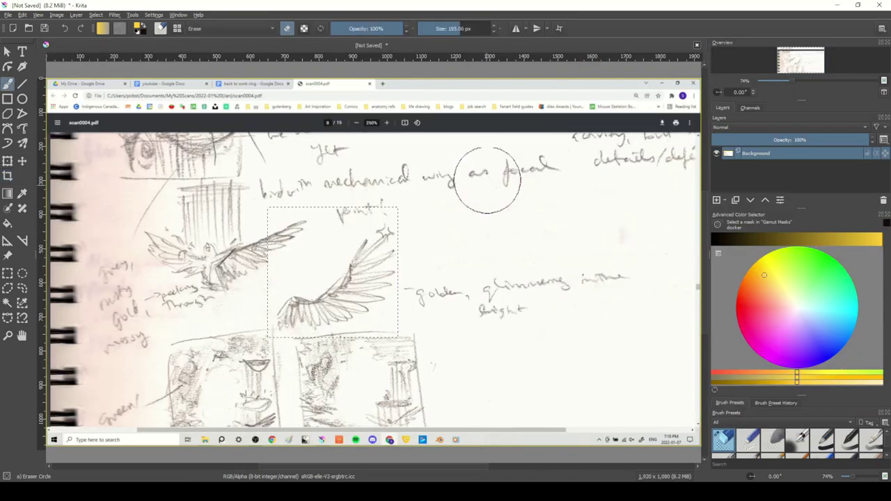
Step: Crop the sketchbook scan to the feathered wing, erase the paper and scribbles around it, and apply a Threshold filter
{"action": "key", "text": "Return"}
{"action": "key", "text": "b"}
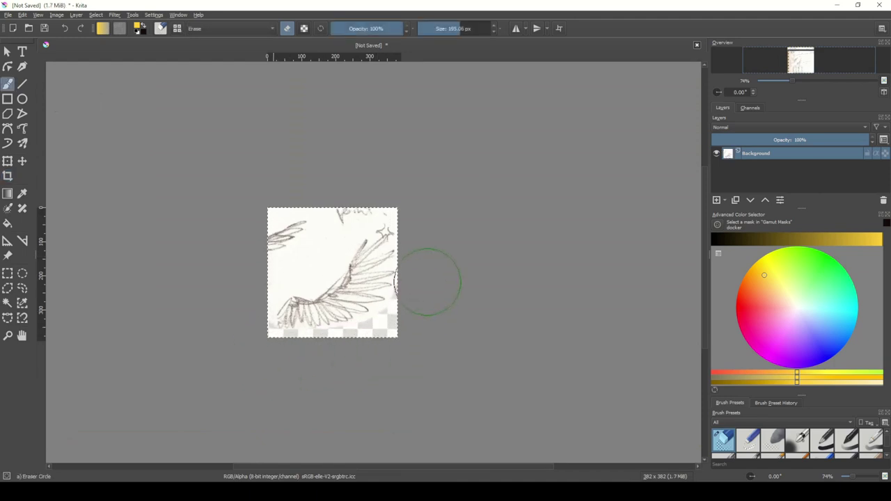
{"action": "key", "text": "ctrl+shift+f"}
{"action": "left_click_drag", "start_coordinate": [755, 150], "coordinate": [763, 173]}
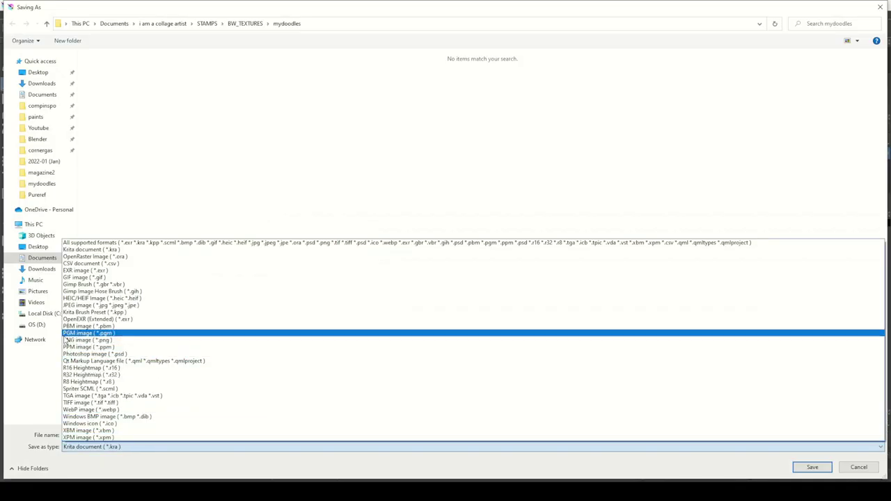
Step: Save the wing doodle as the PNG image 10.png in the mydoodles folder, and save its transparent linework to that file
{"action": "left_click", "coordinate": [90, 332]}
{"action": "left_click", "coordinate": [95, 434]}
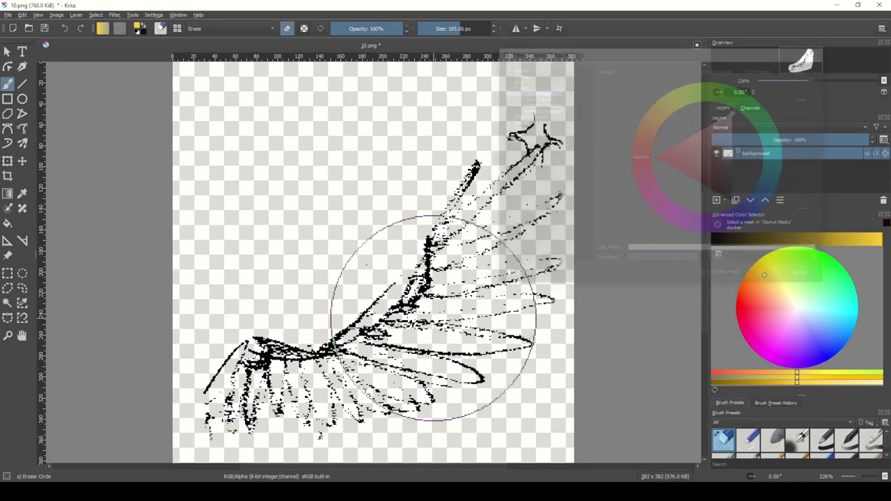
{"action": "key", "text": "ctrl+s"}
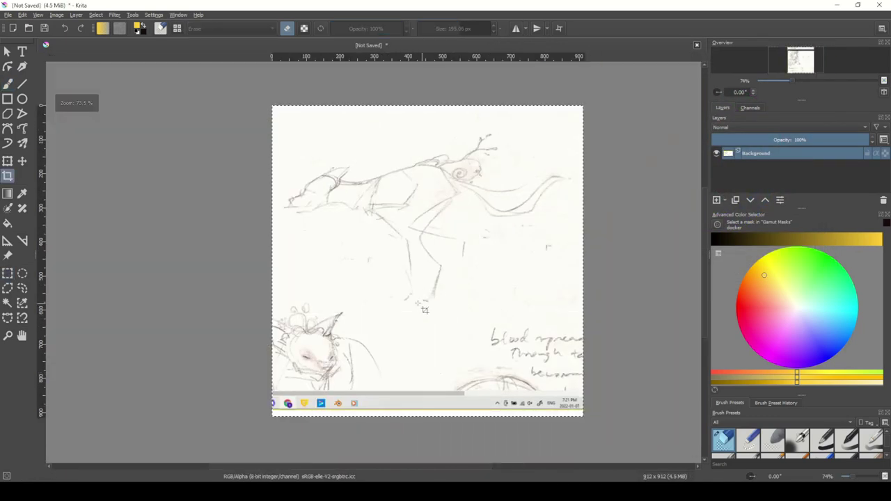
Step: Erase the paper and neighbouring drawings around the long-legged creature sketch and apply a Threshold of 195
{"action": "key", "text": "b"}
{"action": "mouse_move", "coordinate": [338, 411]}
{"action": "left_mouse_down"}
{"action": "mouse_move", "coordinate": [347, 280]}
{"action": "mouse_move", "coordinate": [427, 100]}
{"action": "mouse_move", "coordinate": [244, 144]}
{"action": "left_mouse_up"}
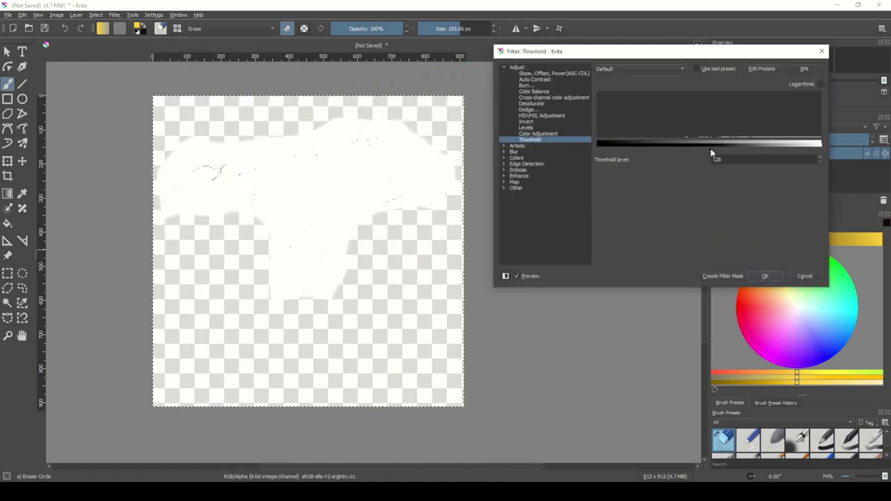
{"action": "left_click_drag", "start_coordinate": [710, 148], "coordinate": [762, 151]}
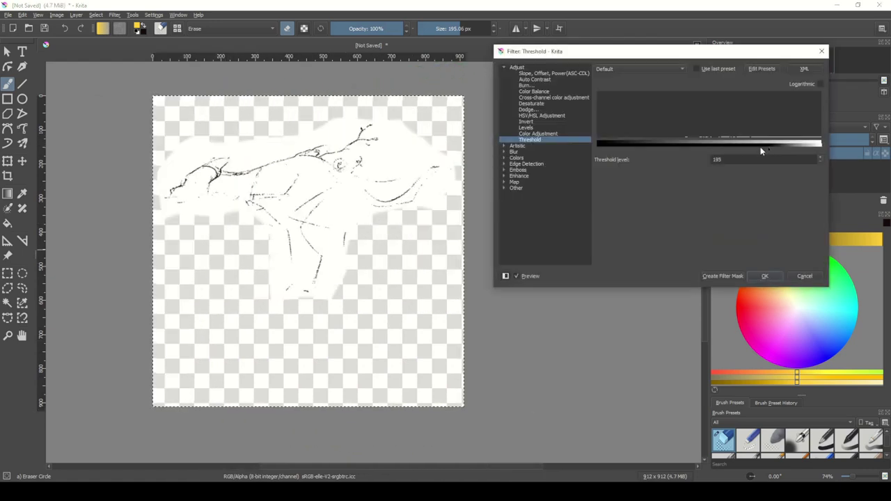
{"action": "left_click", "coordinate": [757, 278]}
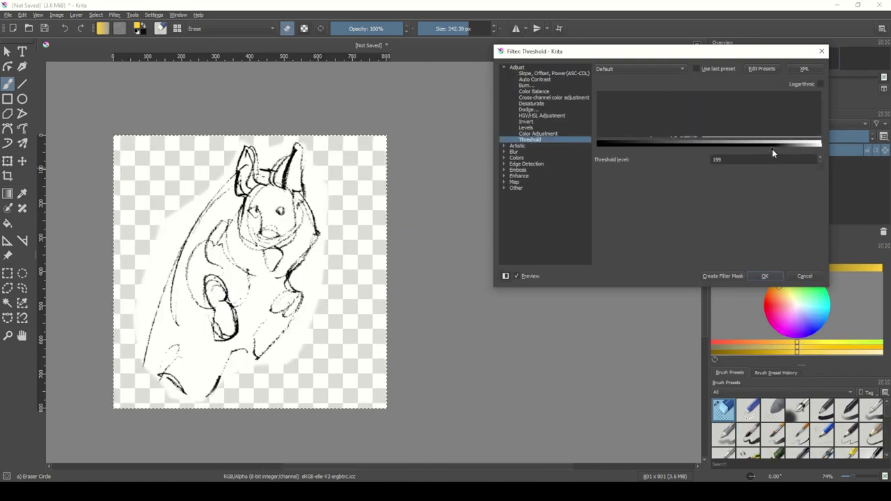
Step: Raise the Threshold level above 199 on the front-facing dog sketch to darken its lines, and apply the filter
{"action": "left_click_drag", "start_coordinate": [772, 149], "coordinate": [789, 150]}
{"action": "left_click", "coordinate": [774, 277]}
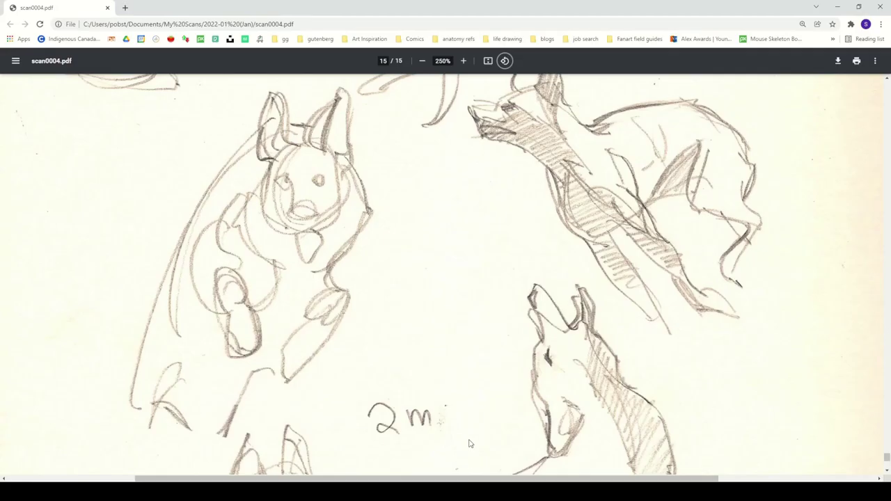
Step: Capture the two seated dog sketches at the end of page 15 of scan0004.pdf for use as a new Krita image
{"action": "scroll", "coordinate": [469, 443], "scroll_direction": "down", "scroll_amount": 4}
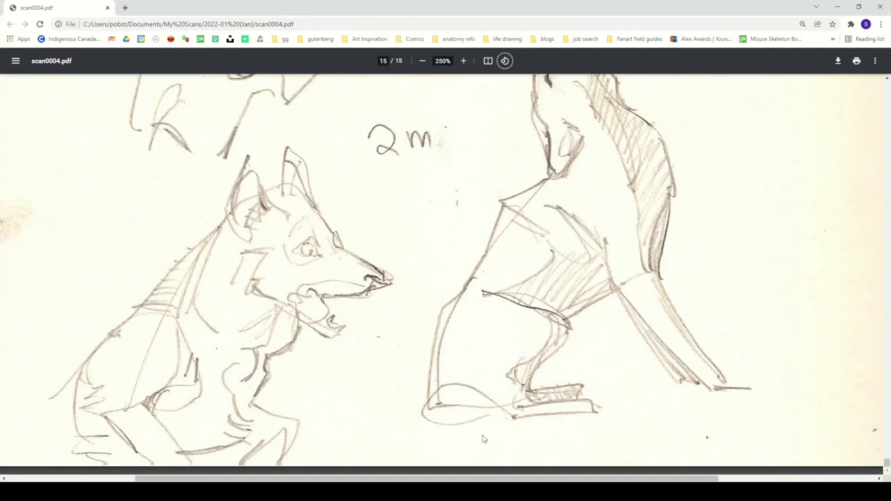
{"action": "scroll", "coordinate": [482, 433], "scroll_direction": "up", "scroll_amount": 1}
{"action": "key", "text": "F11"}
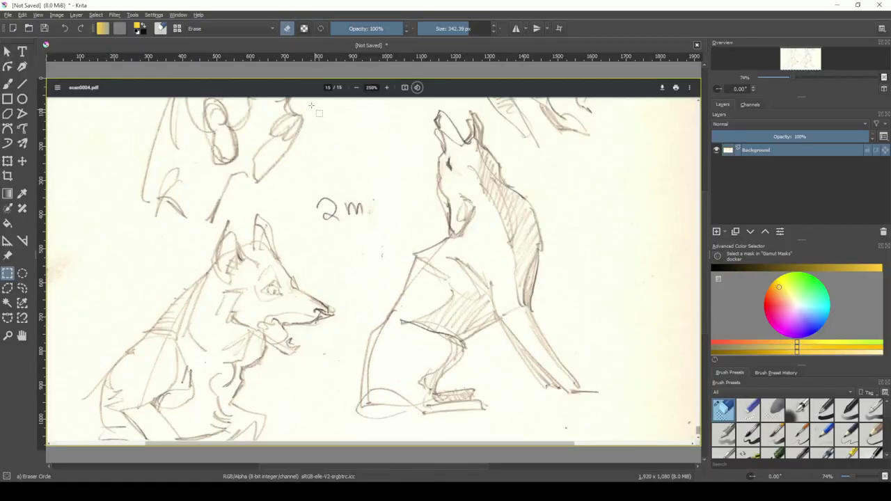
Step: Crop the captured page to a 959 x 959 px square around the seated dog with lowered head and erase the paper around it
{"action": "left_click_drag", "start_coordinate": [554, 297], "coordinate": [638, 433]}
{"action": "key", "text": "c"}
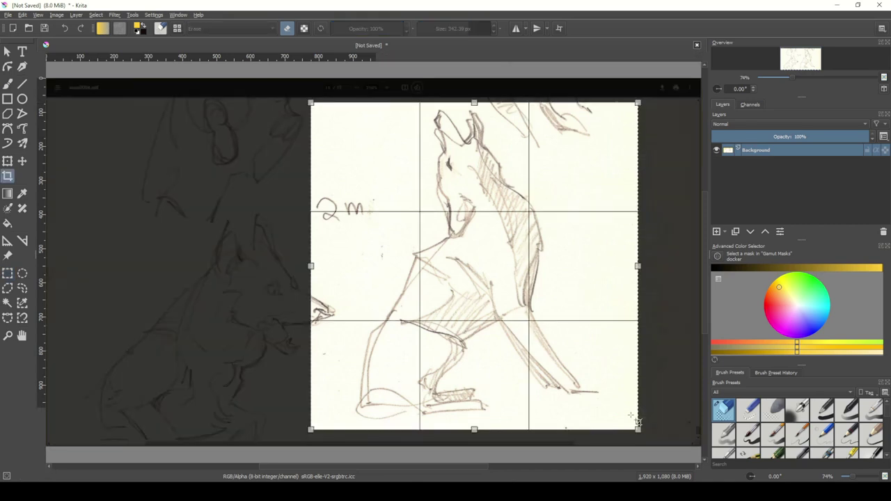
{"action": "key", "text": "Return"}
{"action": "key", "text": "b"}
{"action": "mouse_move", "coordinate": [321, 418]}
{"action": "left_mouse_down"}
{"action": "mouse_move", "coordinate": [304, 302]}
{"action": "mouse_move", "coordinate": [314, 243]}
{"action": "mouse_move", "coordinate": [330, 234]}
{"action": "mouse_move", "coordinate": [369, 123]}
{"action": "left_mouse_up"}
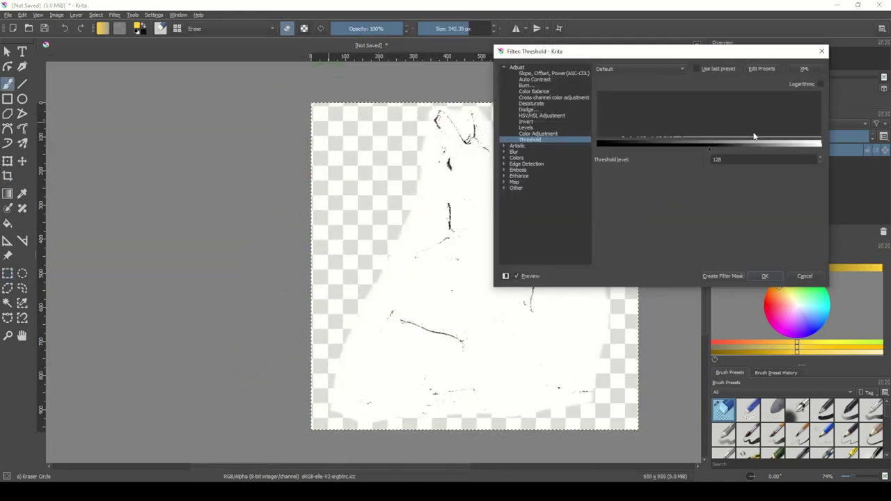
Step: Apply a Threshold of 222 to the seated dog with the lowered head
{"action": "left_click_drag", "start_coordinate": [710, 150], "coordinate": [791, 154]}
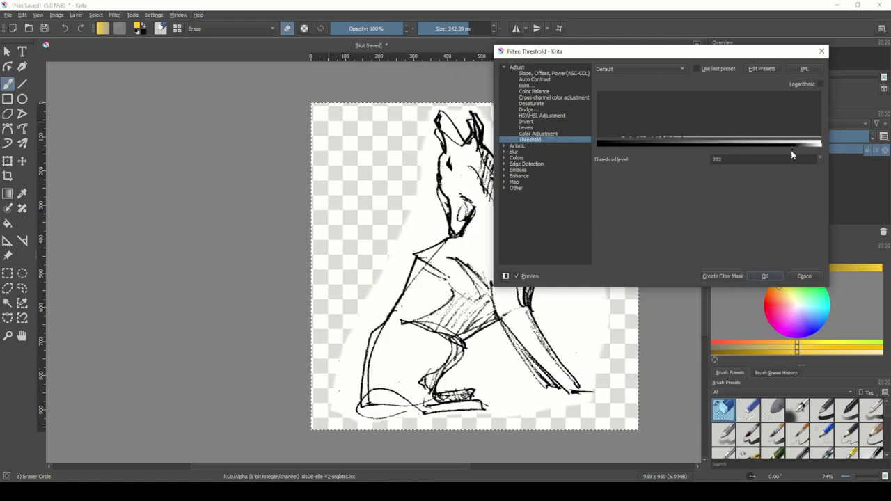
{"action": "middle_click_drag", "start_coordinate": [668, 299], "coordinate": [500, 309]}
{"action": "left_click", "coordinate": [764, 276]}
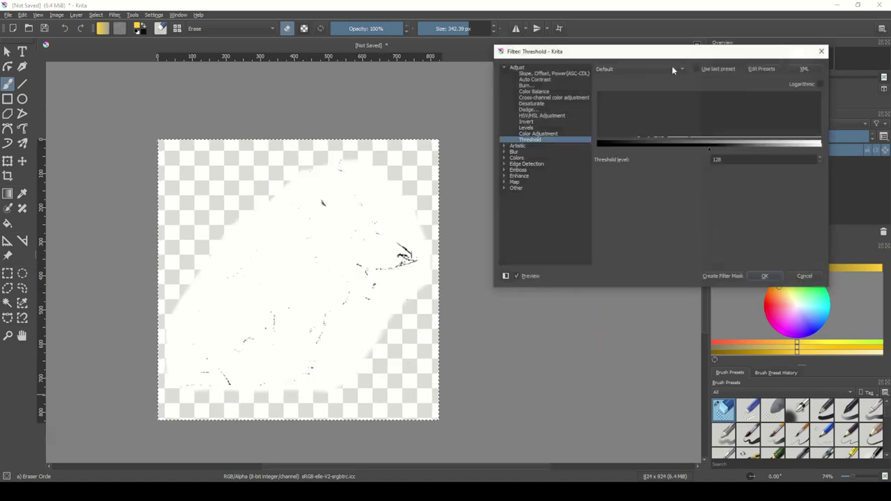
Step: Set the Threshold level to 202 for the dog sketch seen in profile
{"action": "left_click_drag", "start_coordinate": [761, 145], "coordinate": [770, 152]}
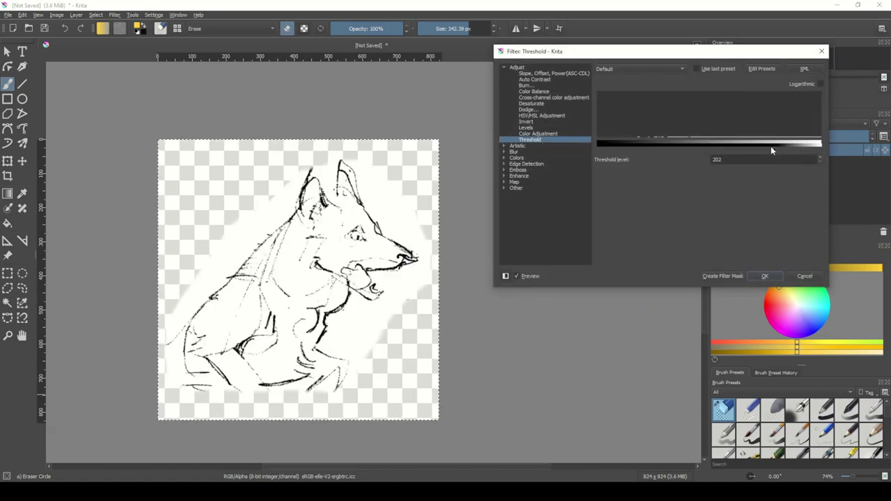